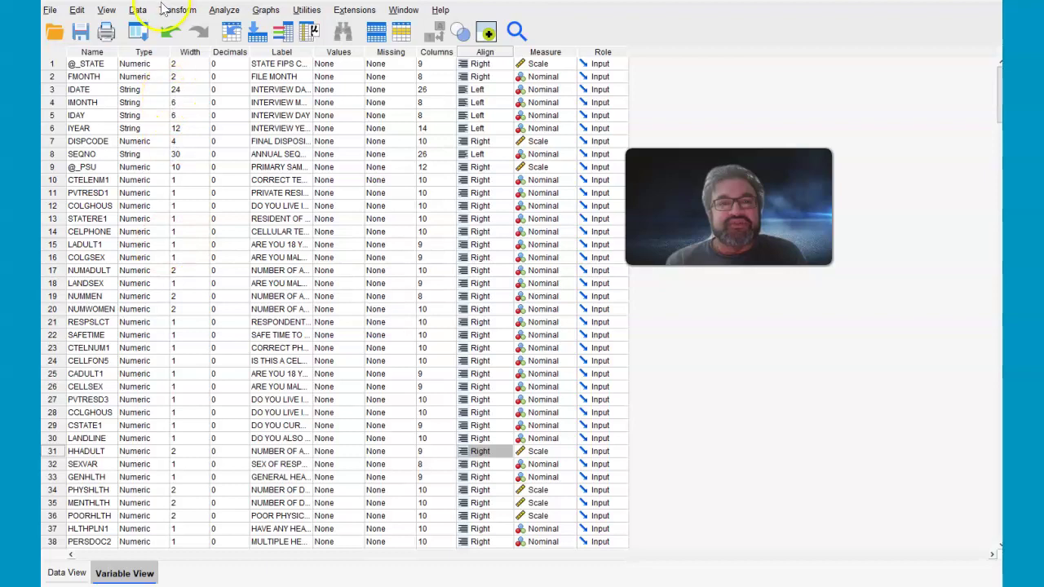
Step: Open the Complex Samples Analysis Preparation Wizard via Analyze > Complex Samples > Prepare for Analysis
click(222, 11)
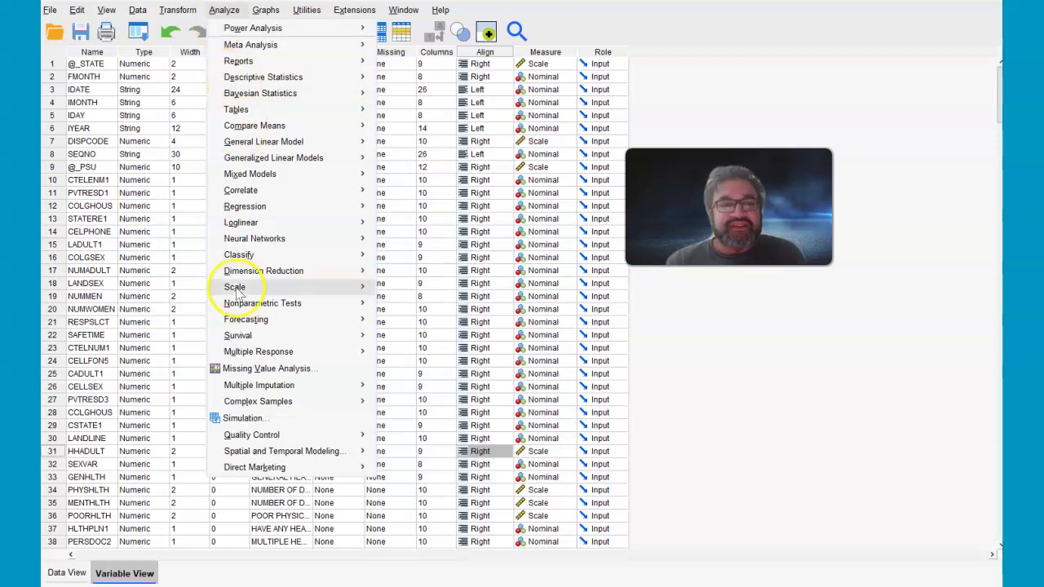
mouse_move(256, 408)
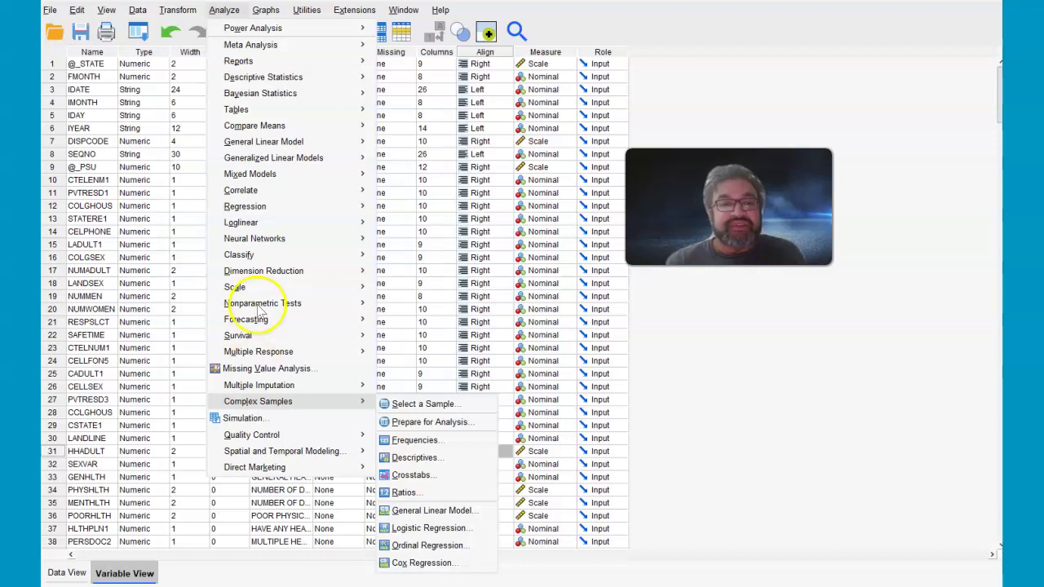
mouse_move(261, 213)
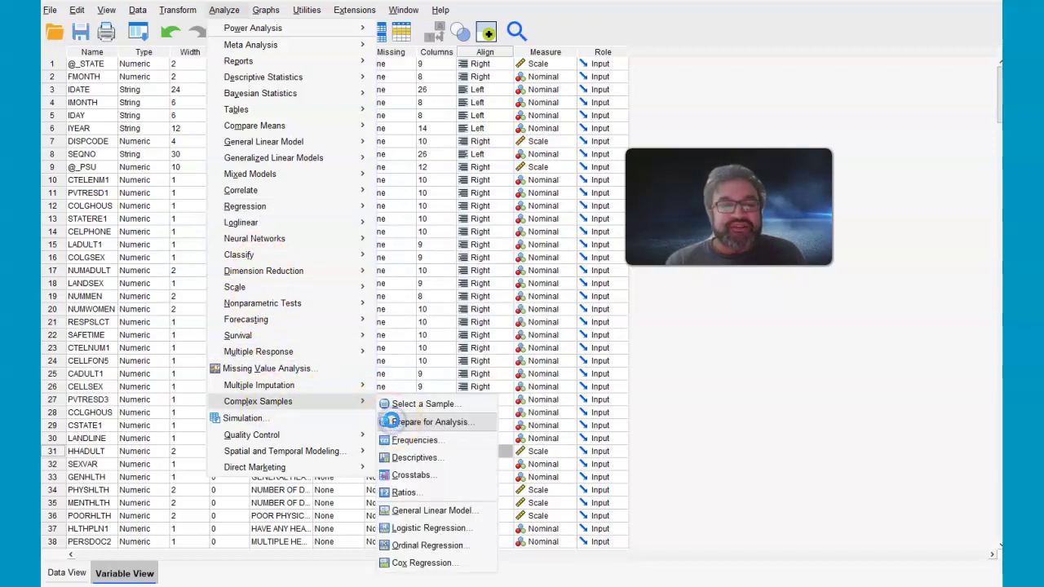
click(395, 426)
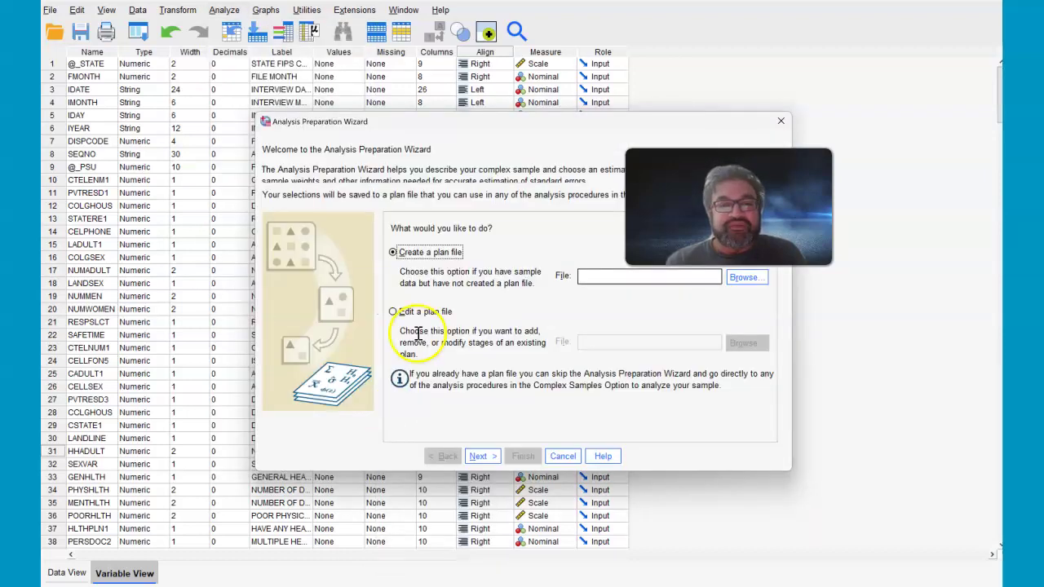
Step: Load brfss.csaplan from Downloads for editing and review its Plan Summary (strata STSTR, clusters PSU, weight LLCPWT)
click(398, 312)
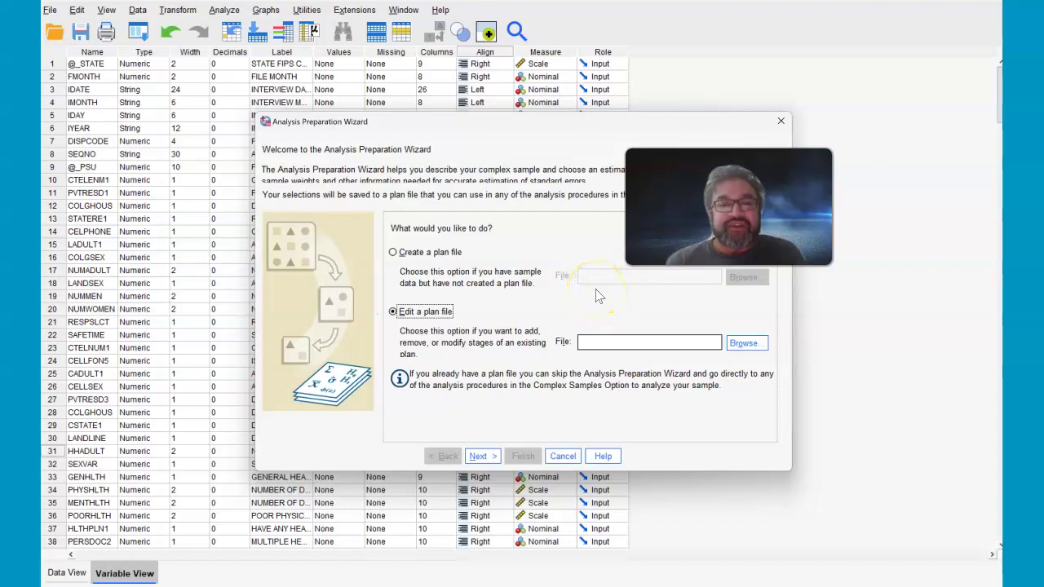
click(737, 347)
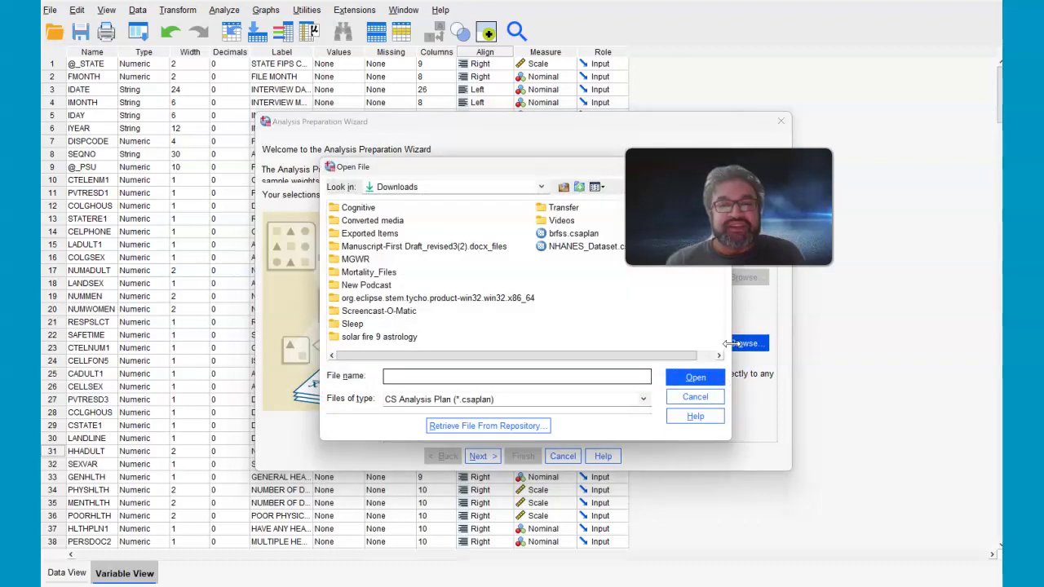
click(584, 234)
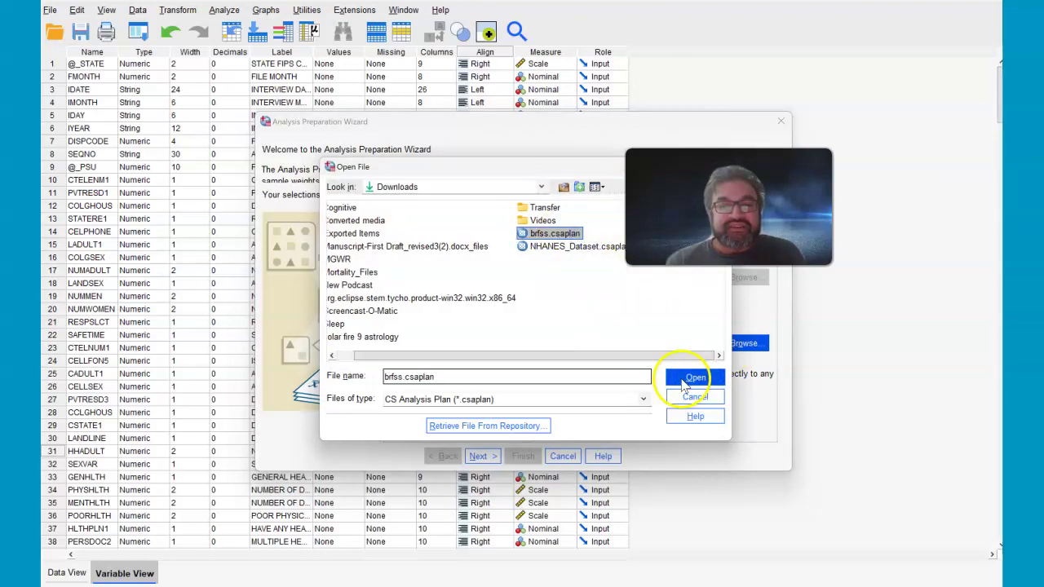
click(685, 378)
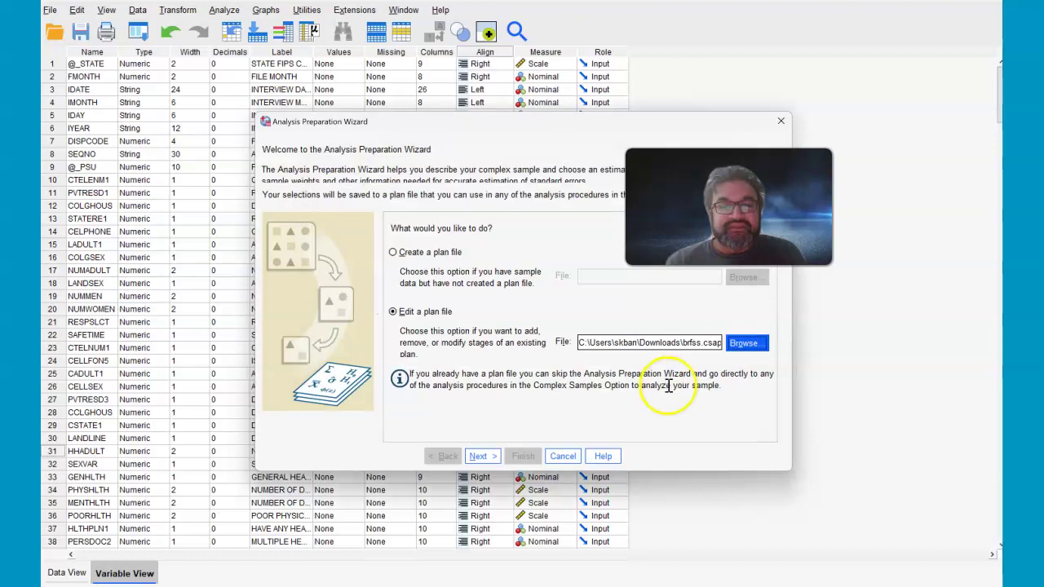
click(479, 457)
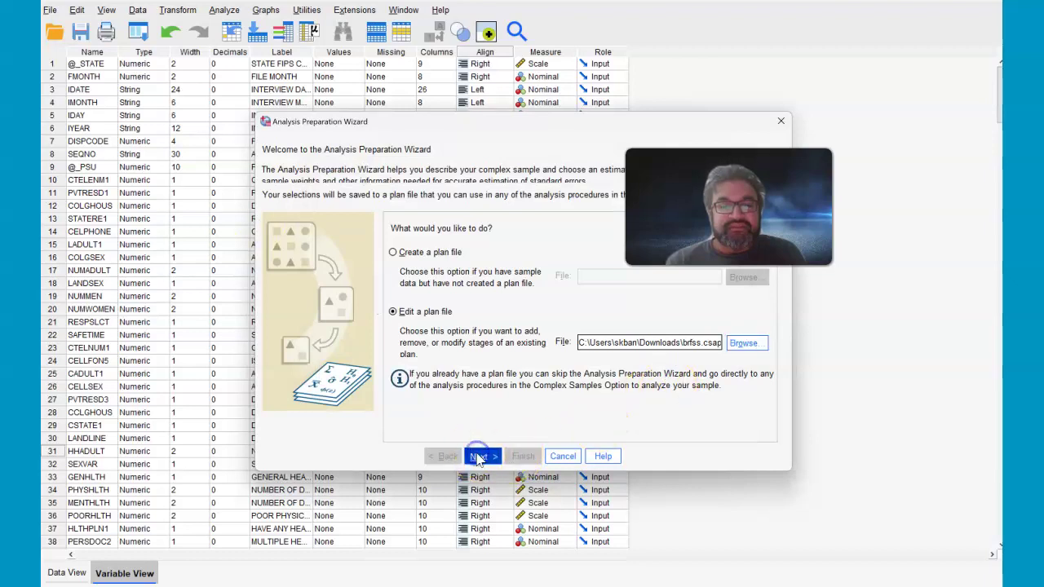
click(486, 339)
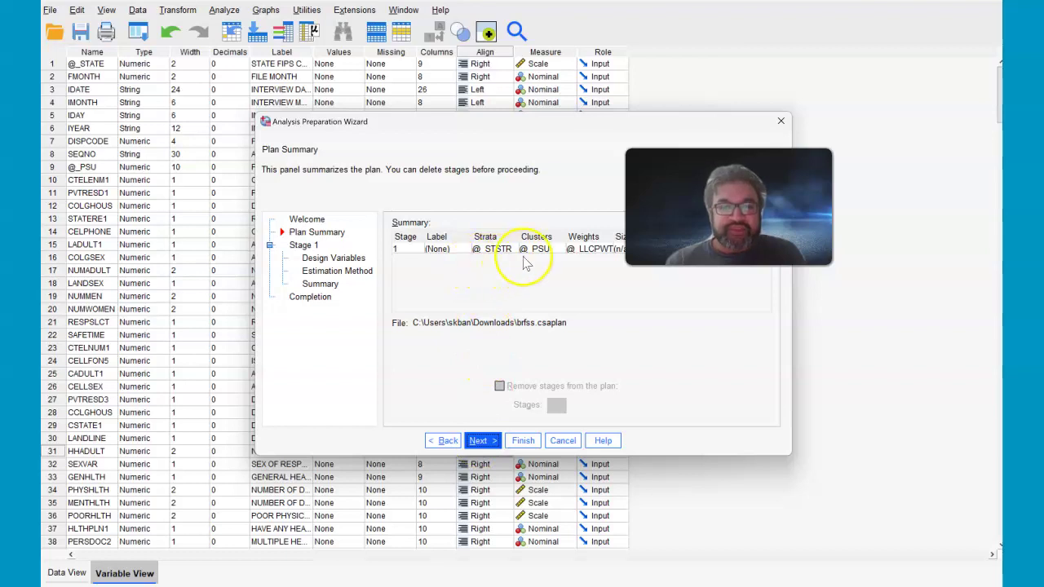
click(498, 263)
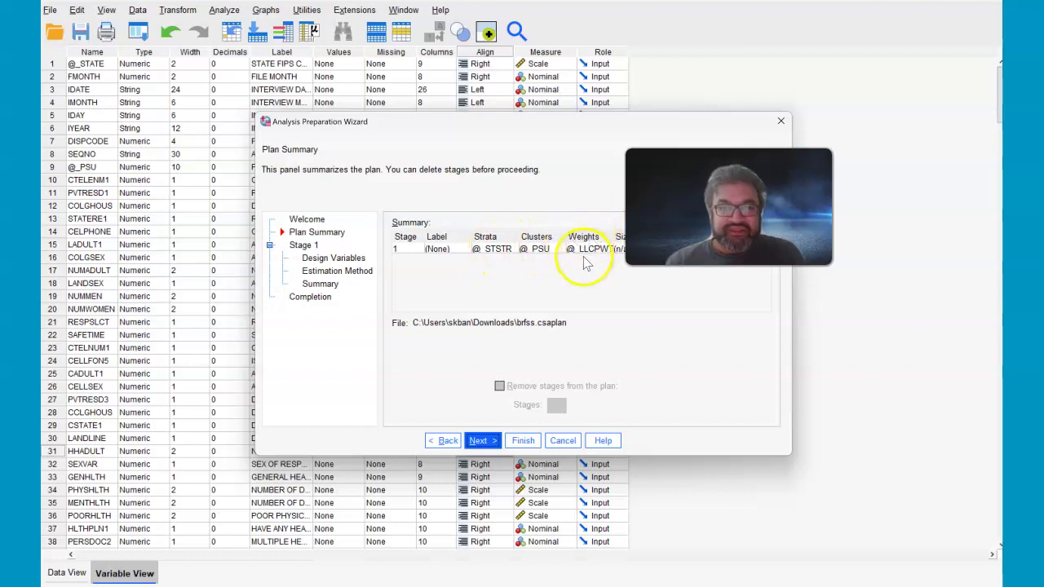
Step: On the Stage 1 Design Variables page, remove PRIMARY SAMPLING UNIT from Clusters
click(482, 442)
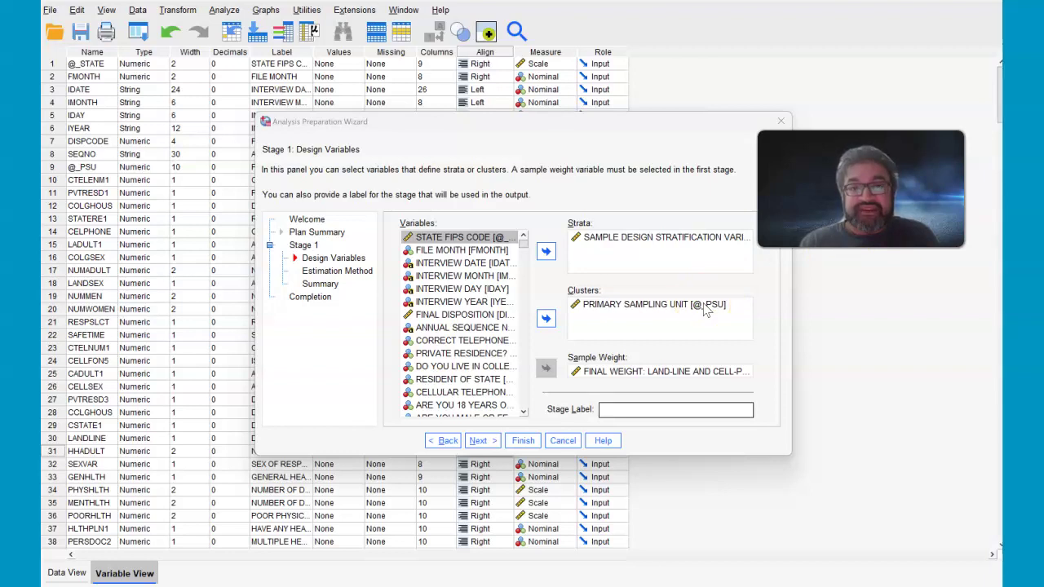
click(707, 310)
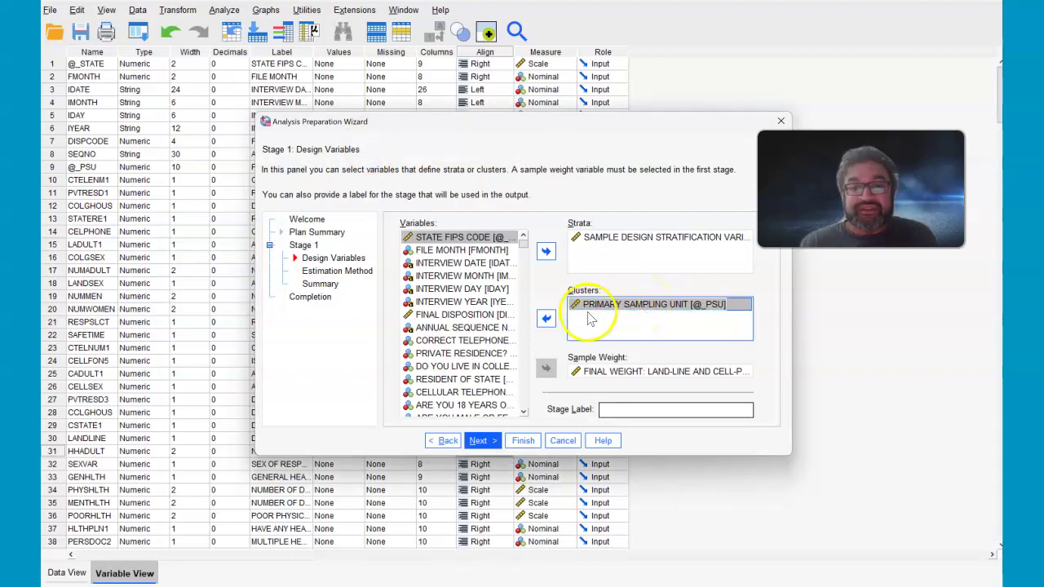
click(545, 318)
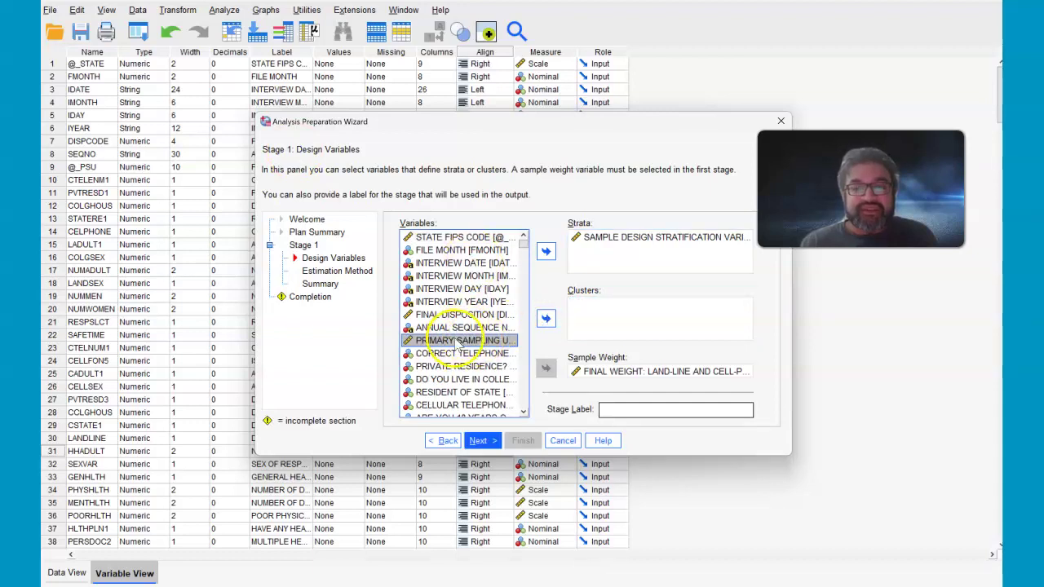
Step: Reassign PRIMARY SAMPLING UNIT to Clusters, the stratification variable to Strata, and FINAL WEIGHT to Sample Weight
click(547, 321)
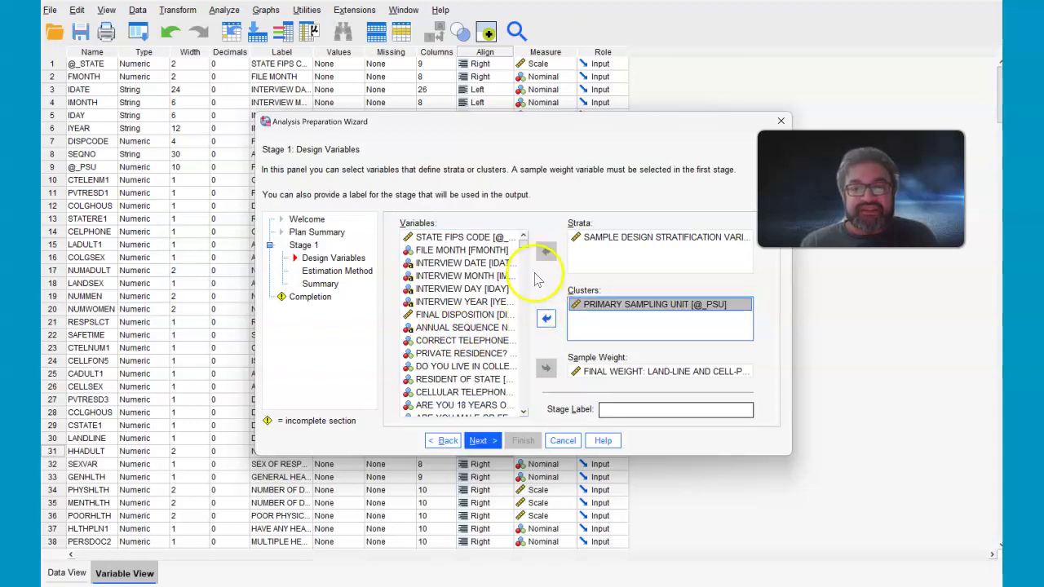
click(587, 237)
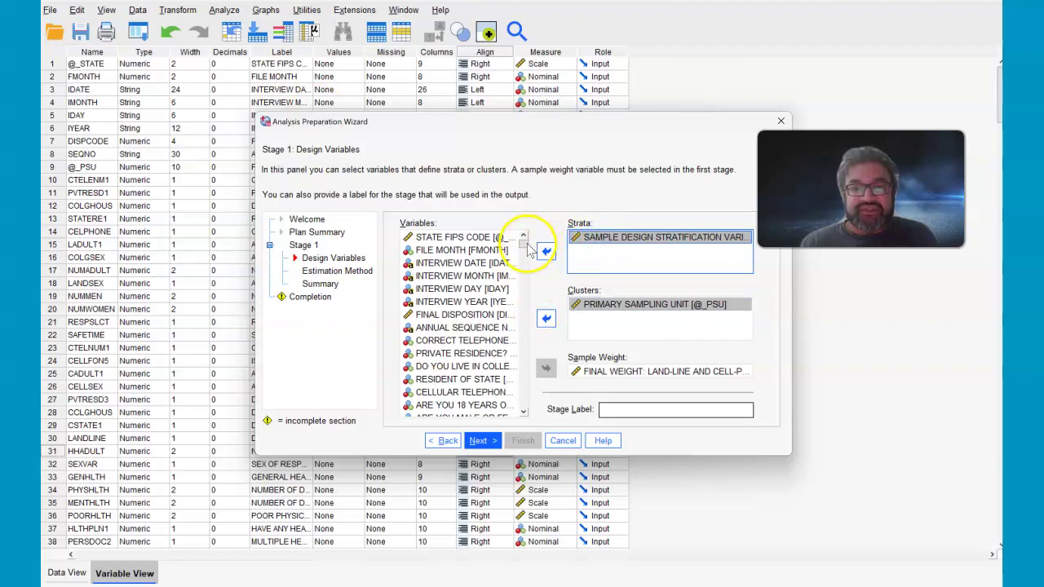
click(546, 251)
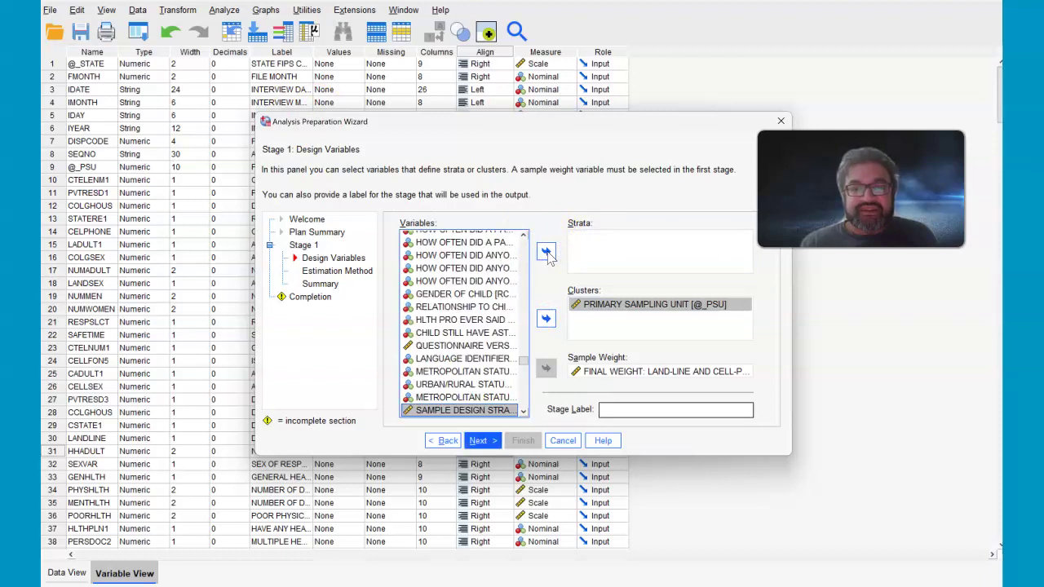
click(554, 337)
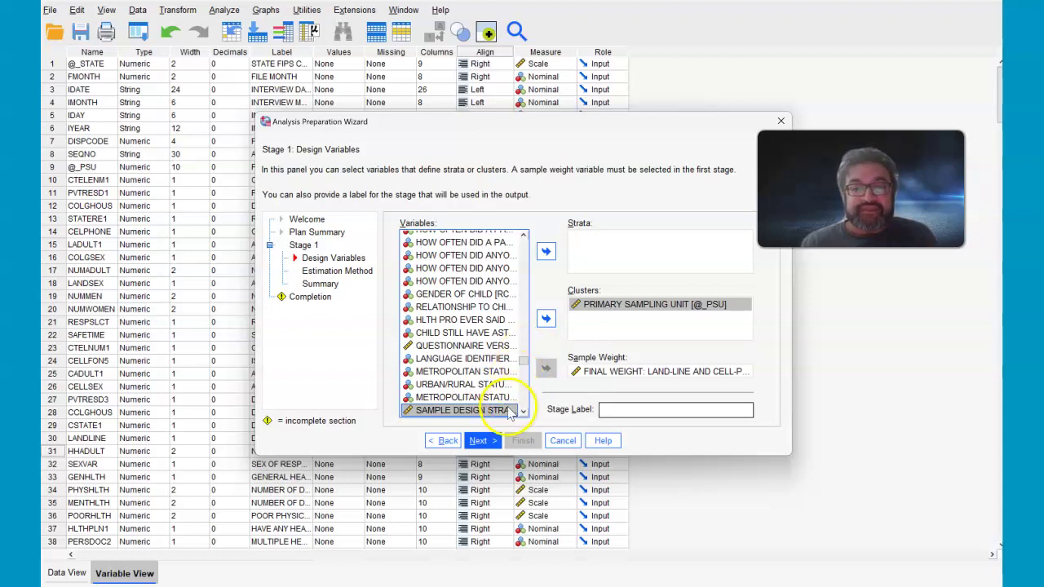
click(545, 252)
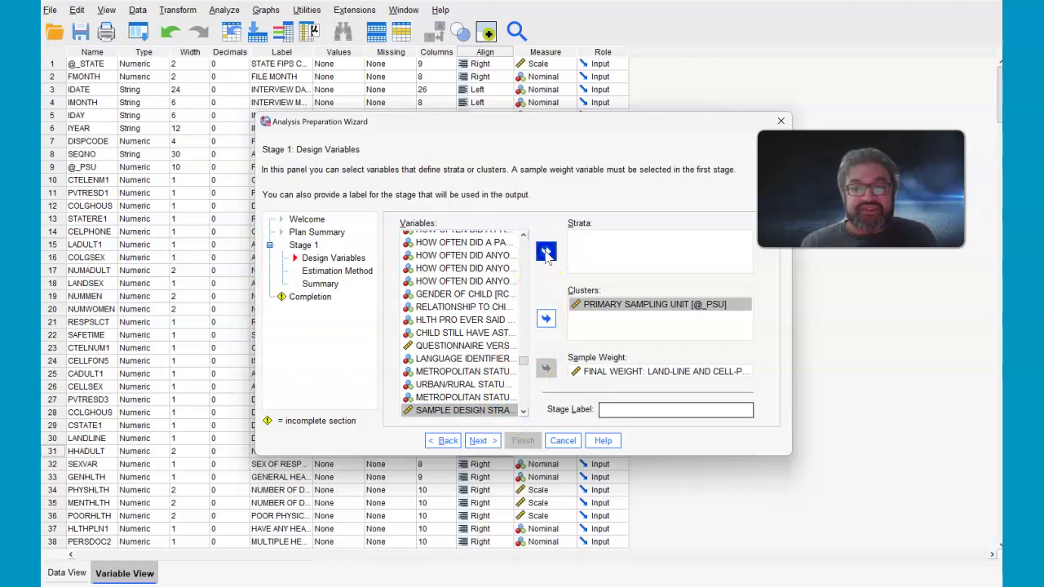
click(595, 374)
click(546, 369)
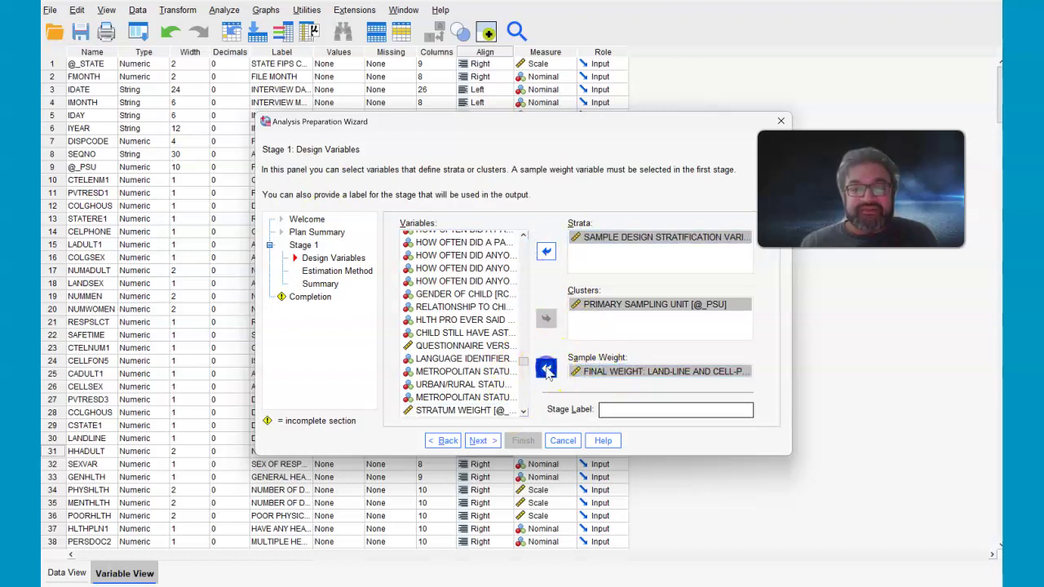
click(517, 406)
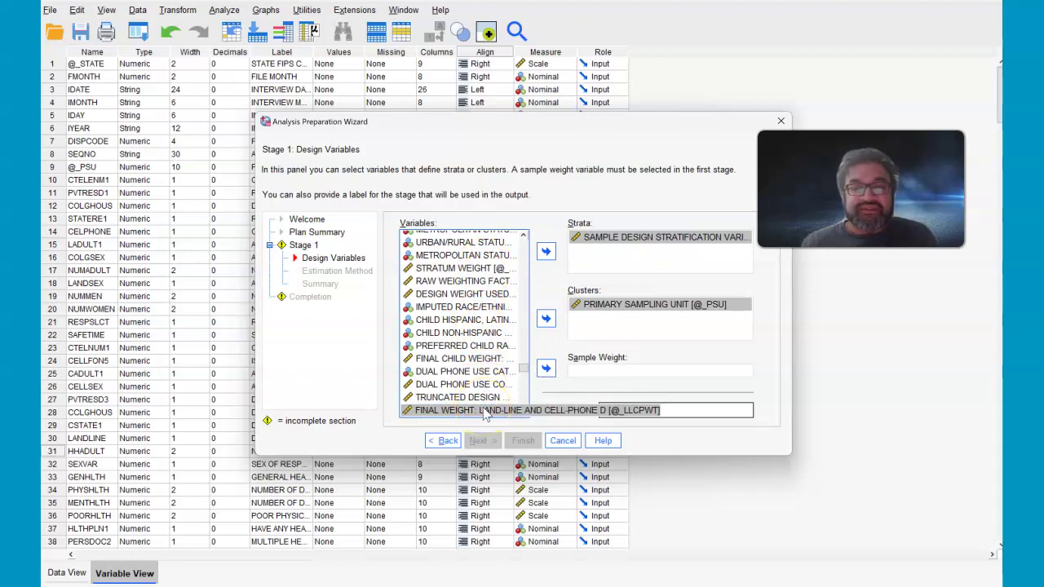
click(546, 368)
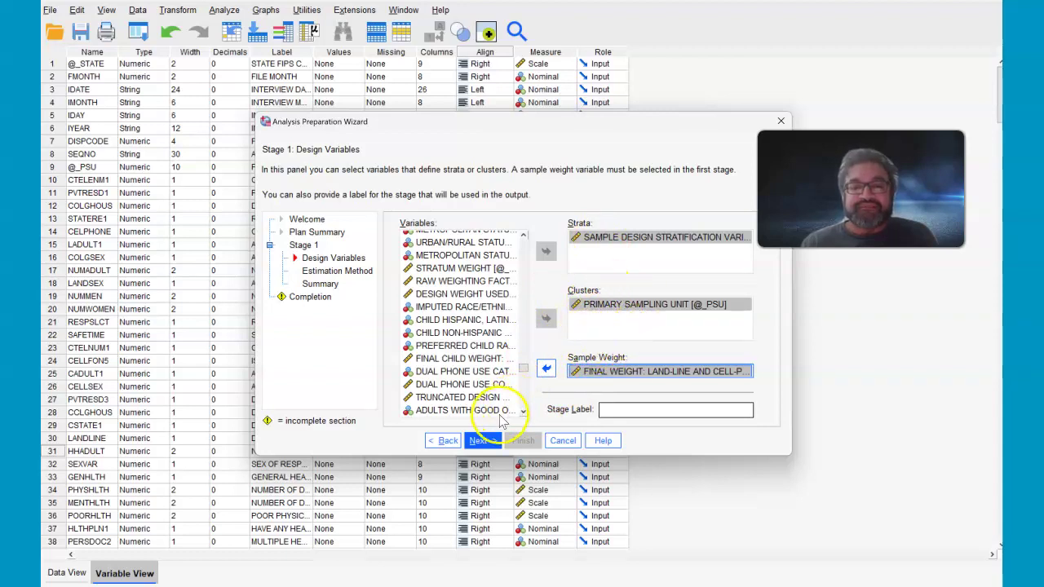
Step: Keep WR estimation and advance past the Plan Summary to the Completion page
click(482, 445)
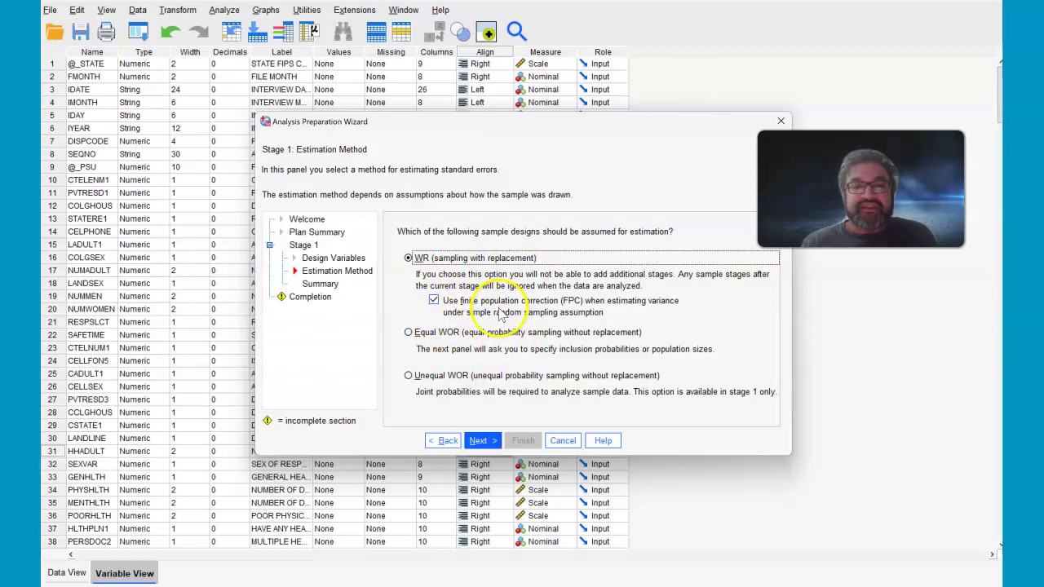
click(490, 442)
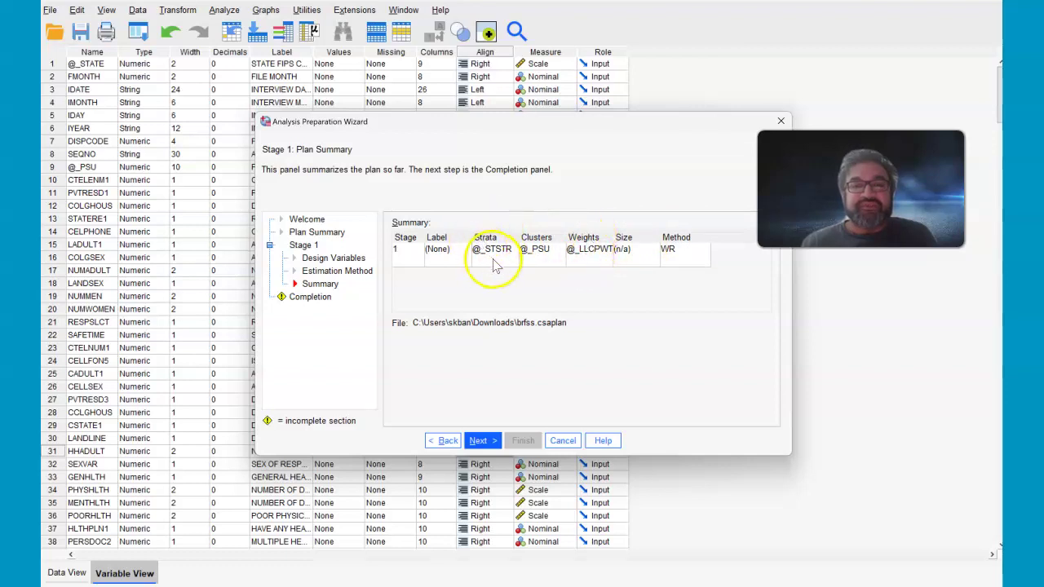
click(481, 440)
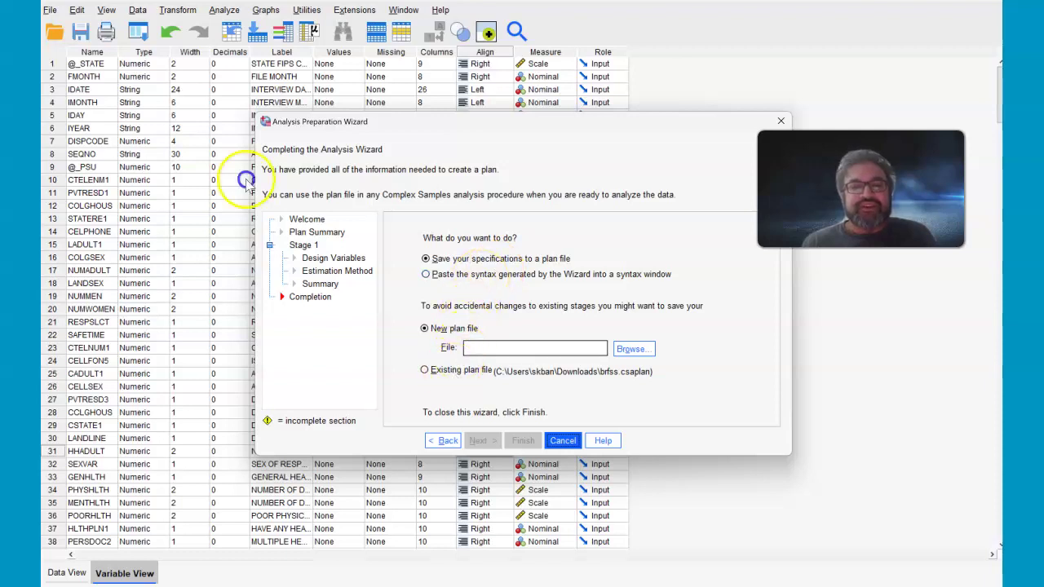
Step: Save the design to the existing plan file and start a Complex Samples Logistic Regression
click(451, 372)
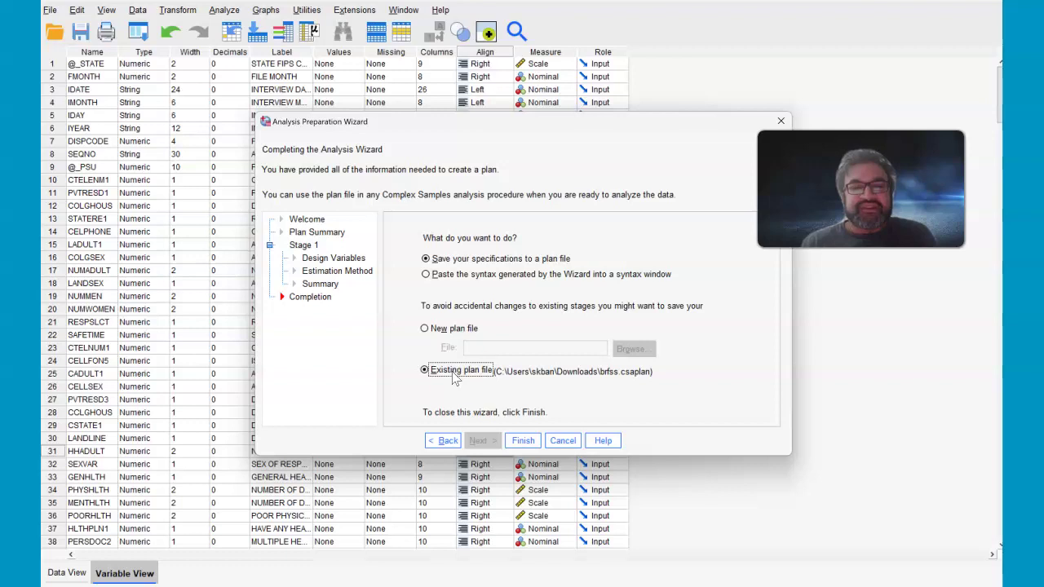
click(522, 441)
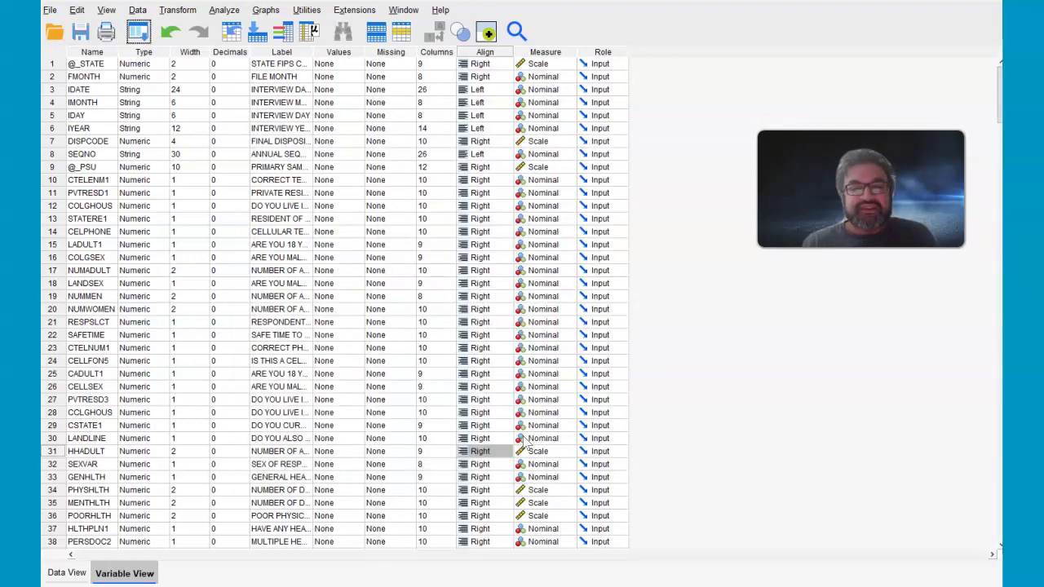
click(221, 10)
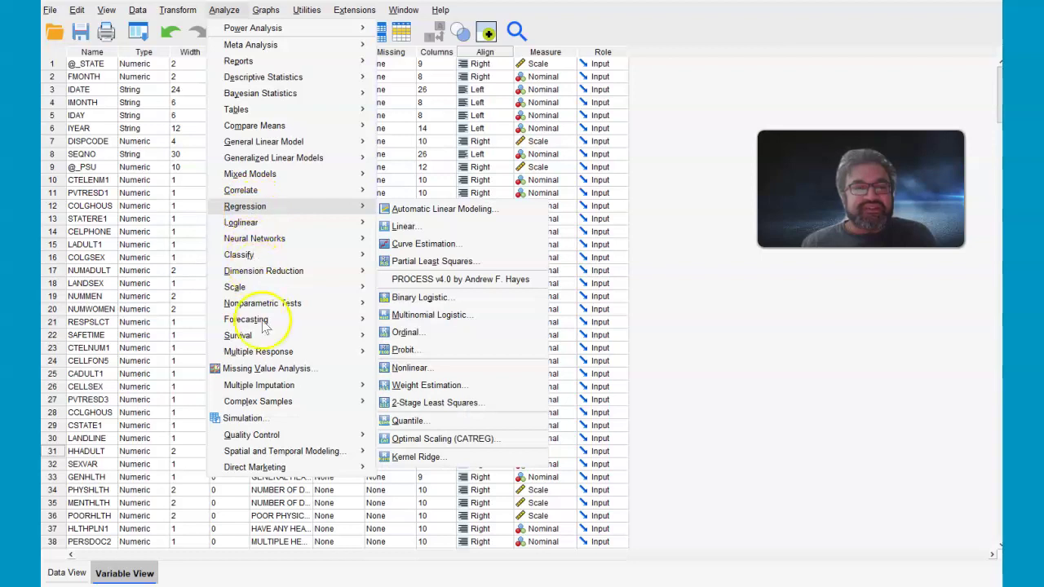
mouse_move(270, 404)
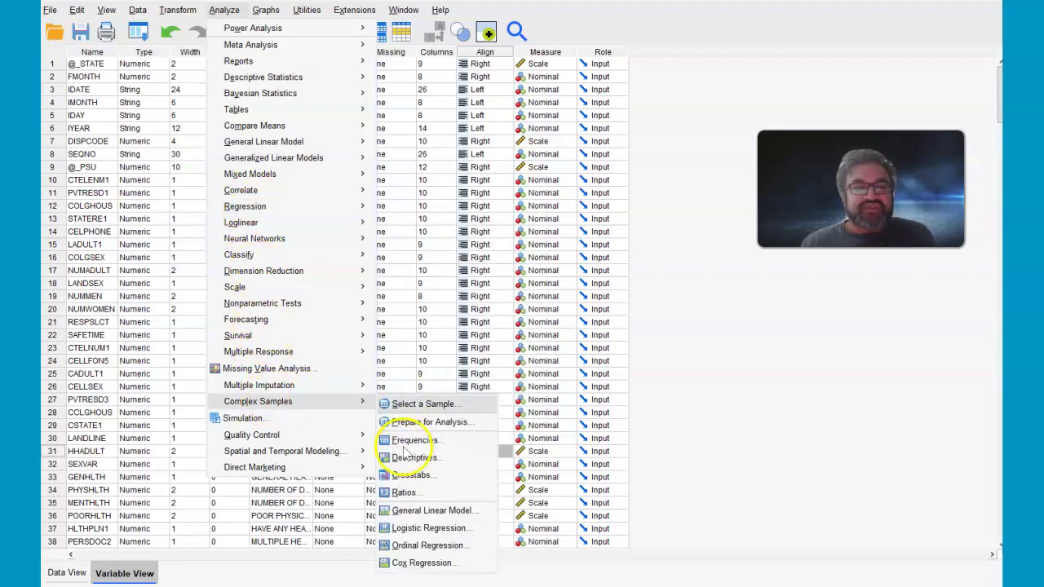
click(419, 529)
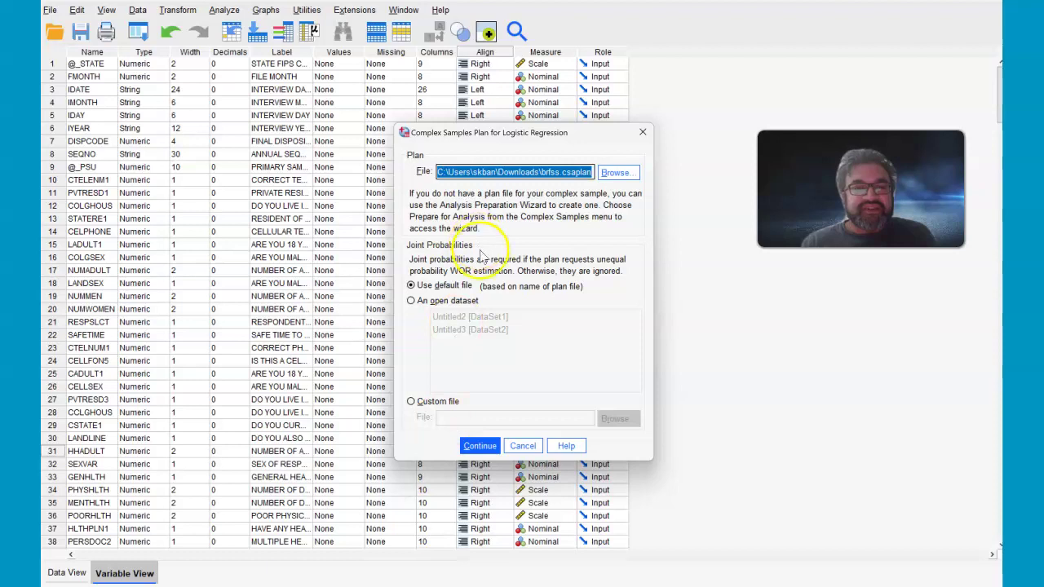
Step: Keep the brfss plan file and default joint probabilities, and continue to the variable settings
click(610, 175)
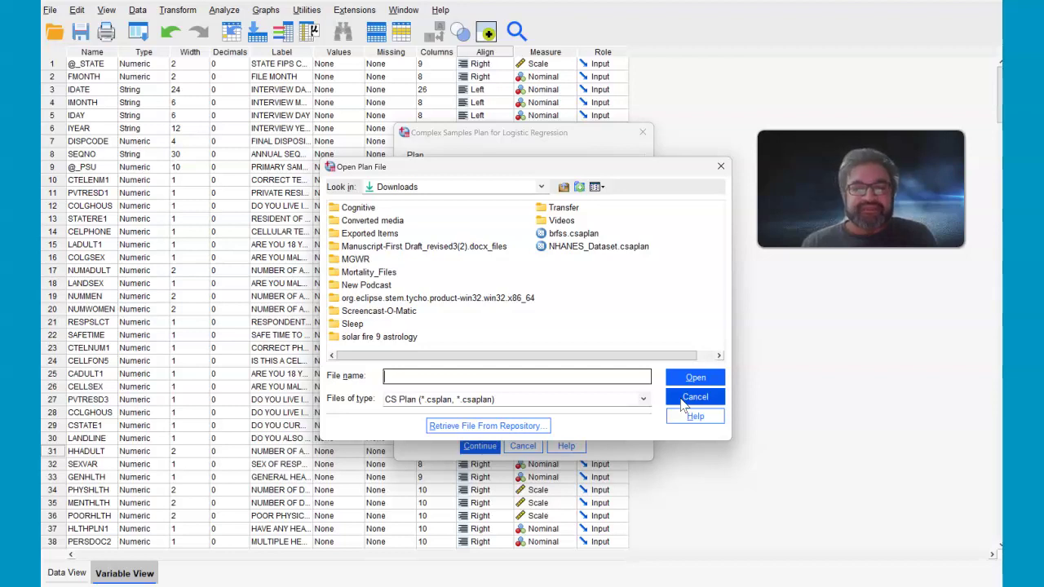
click(685, 398)
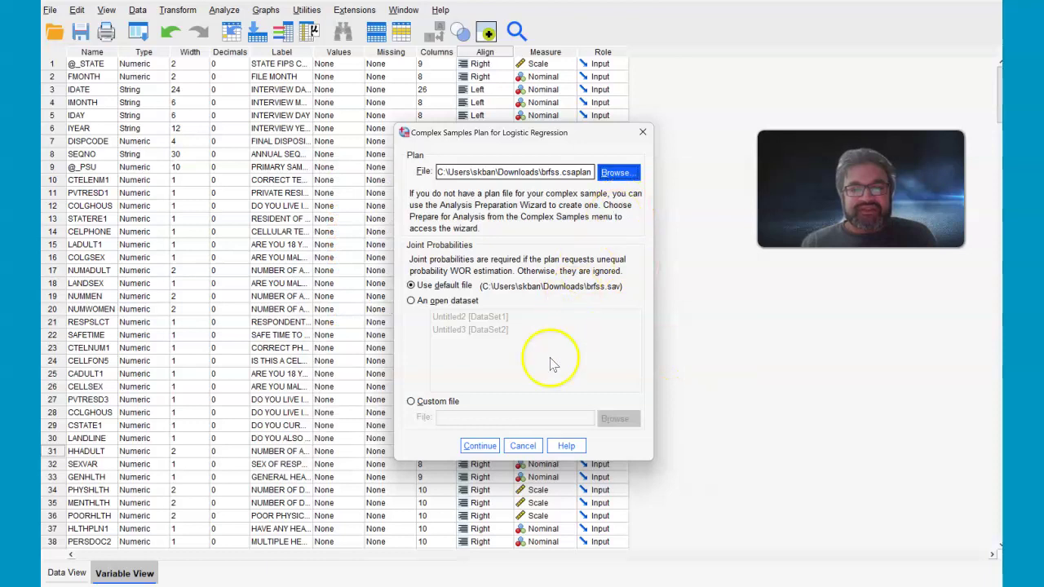
click(481, 446)
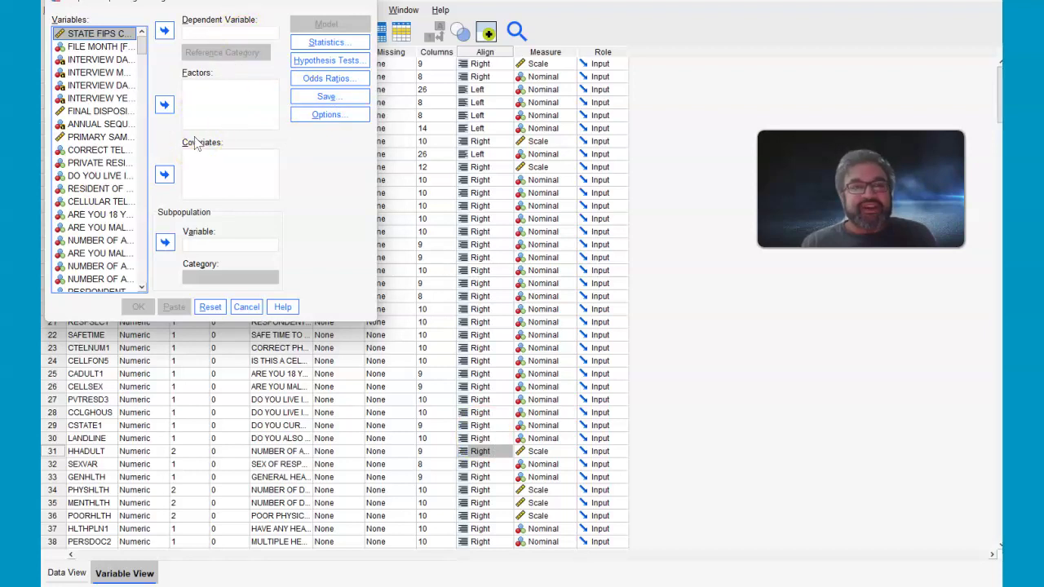
Step: Set CELLSEX (ARE YOU MALE OR FEMALE?) as the dependent variable
click(140, 290)
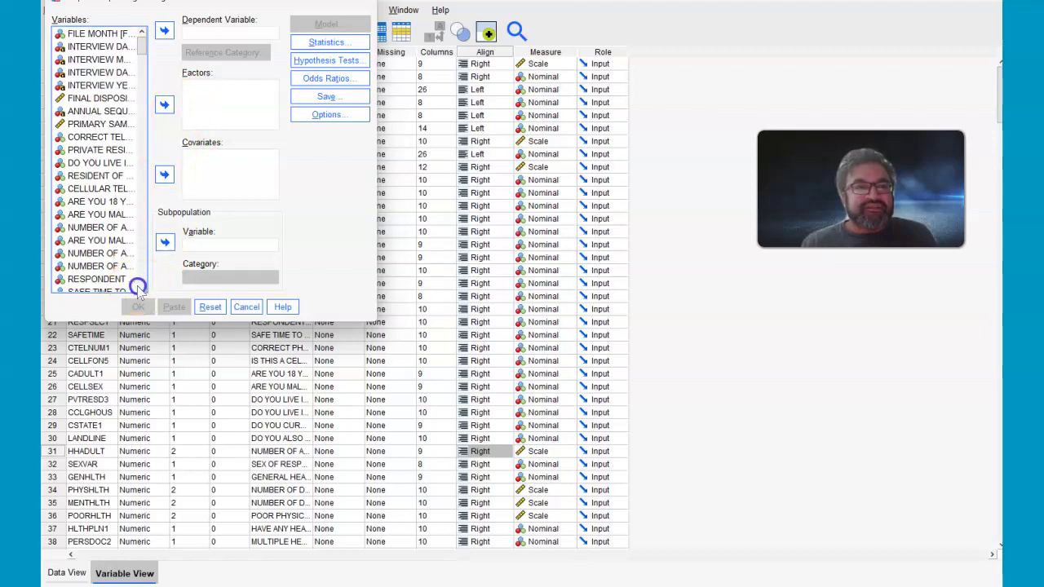
click(141, 290)
click(140, 290)
click(141, 291)
click(141, 290)
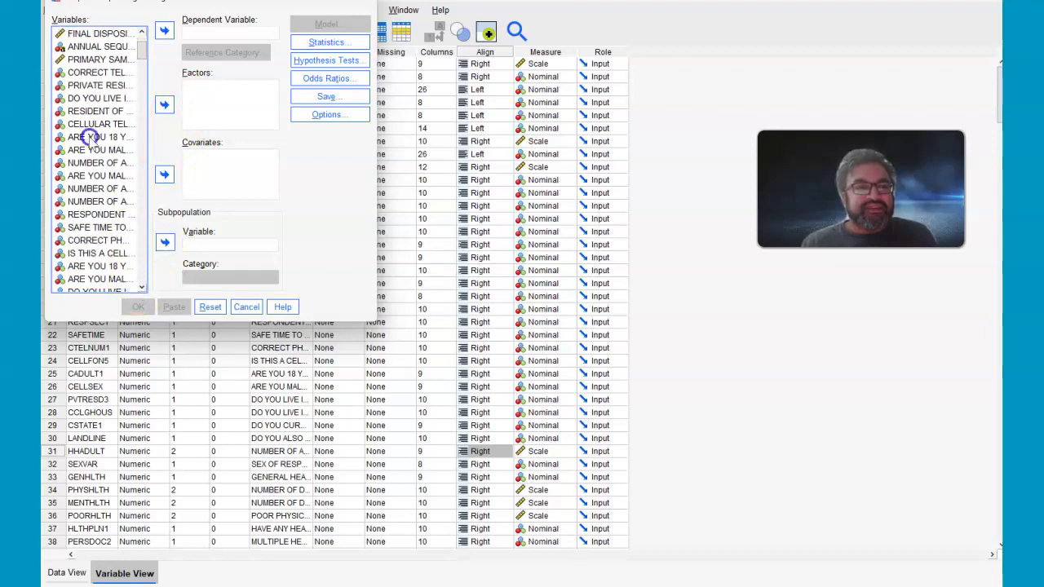
click(140, 290)
click(140, 290)
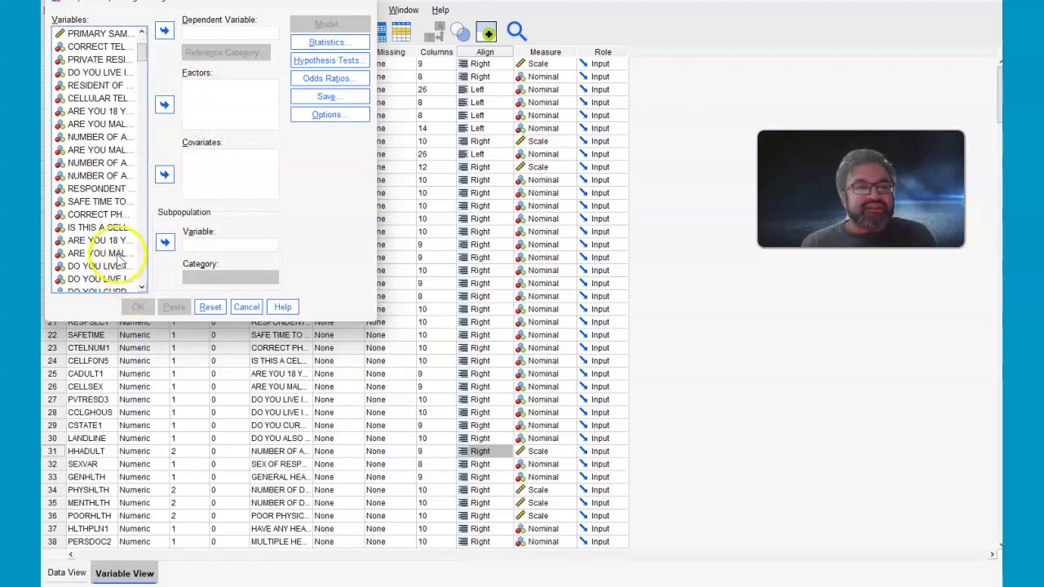
click(90, 253)
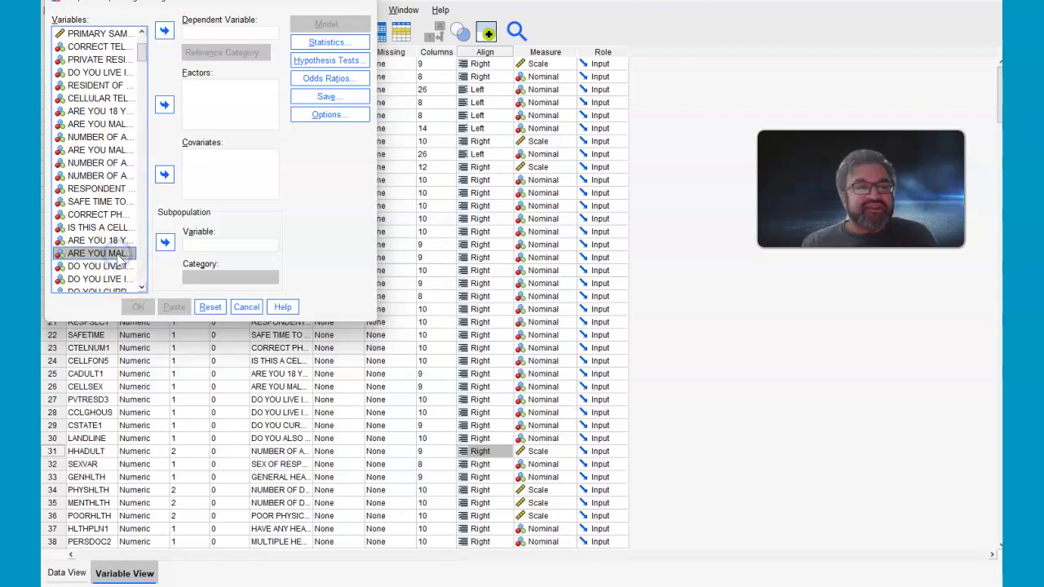
click(164, 30)
click(207, 37)
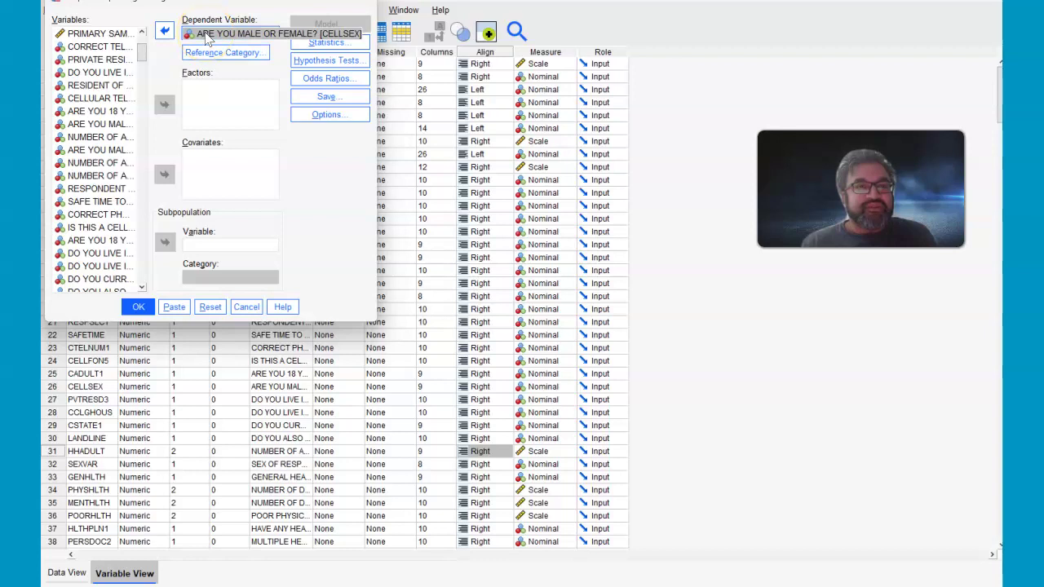
Step: Add PERSDOC2 to the Factors list
click(222, 106)
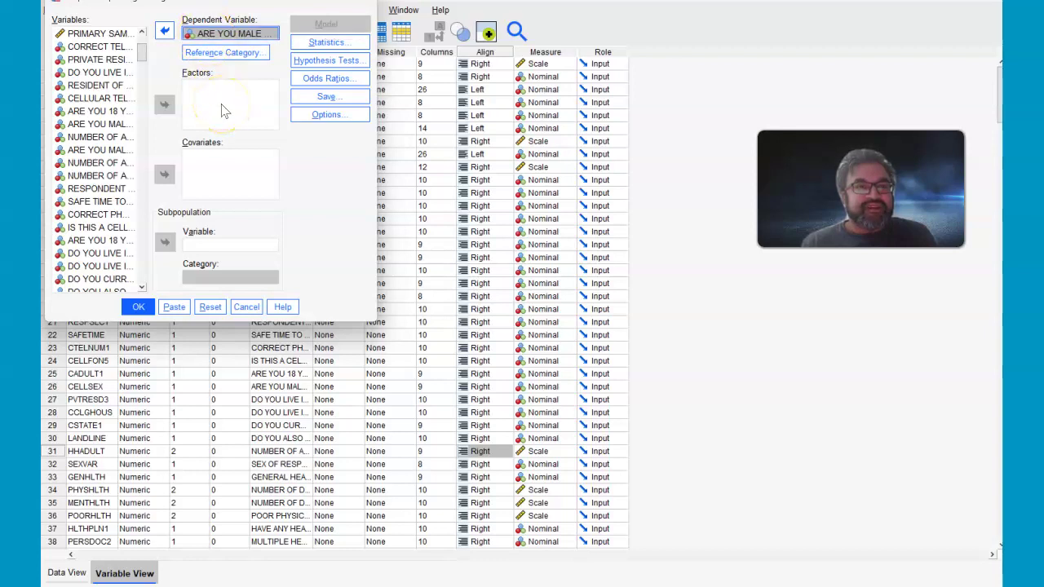
click(224, 98)
click(140, 51)
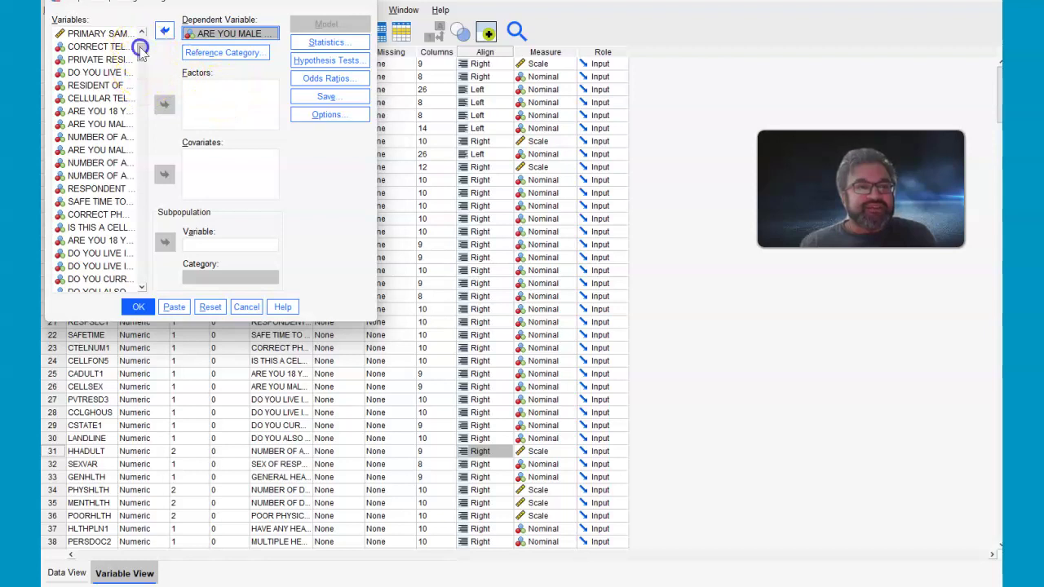
drag(140, 51, 140, 73)
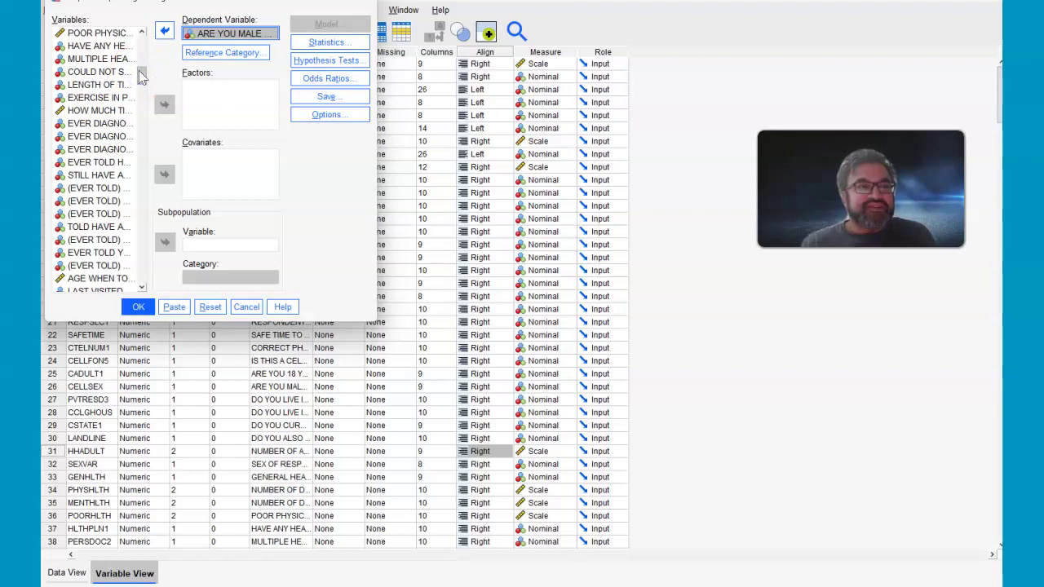
click(107, 59)
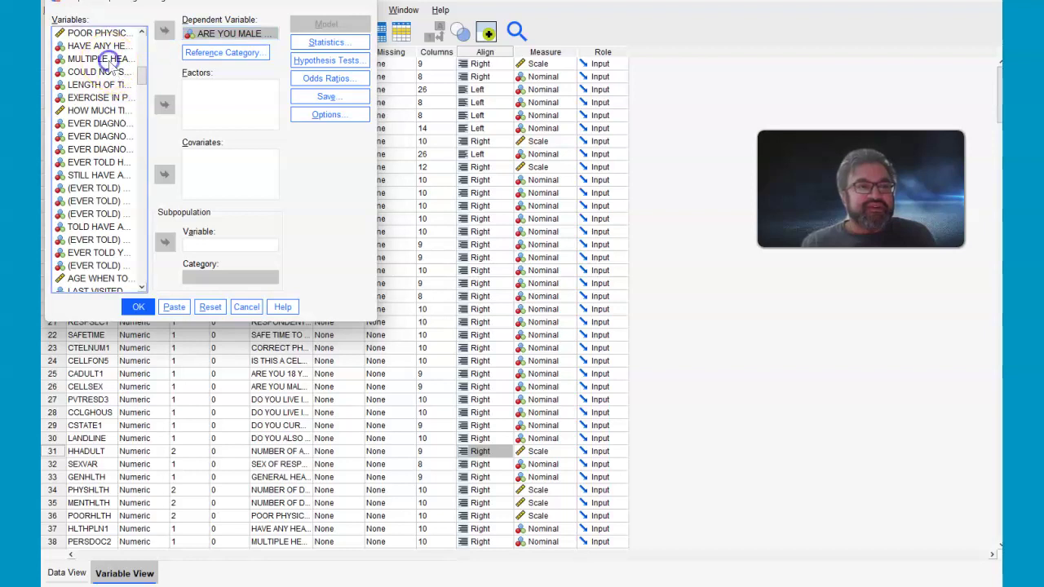
click(164, 105)
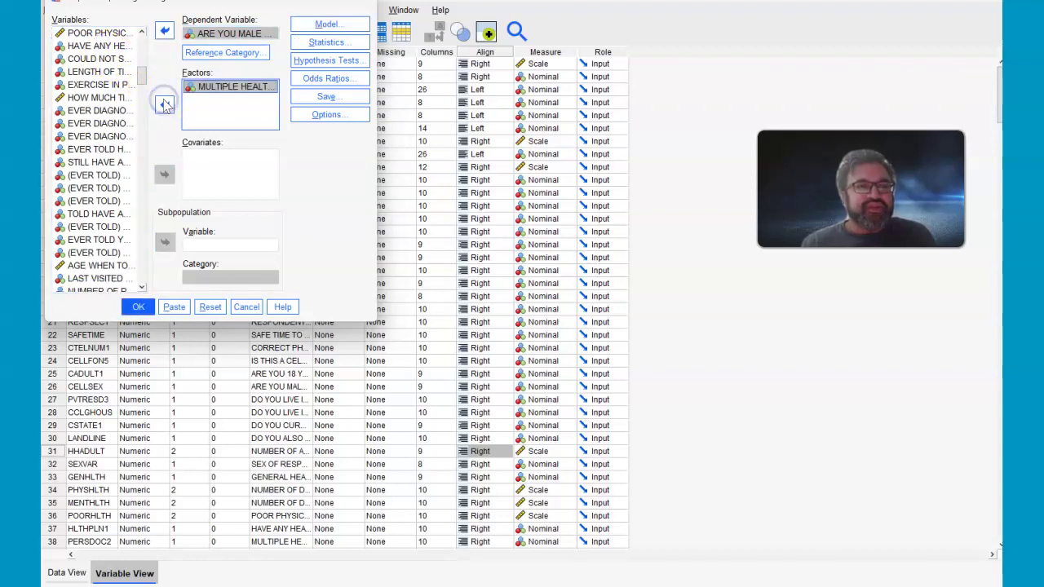